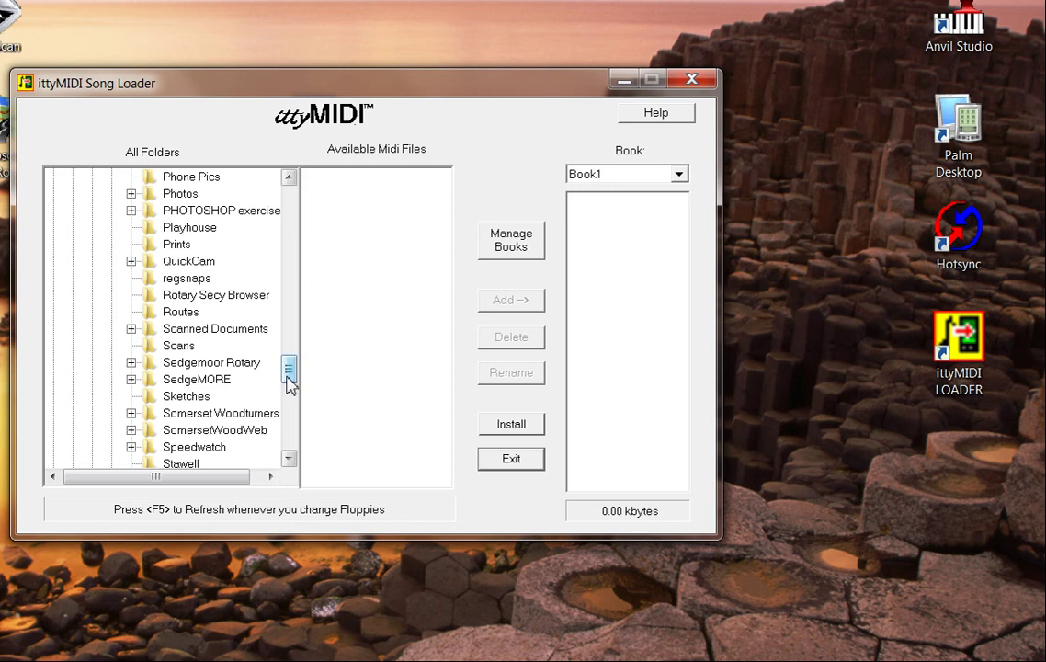
Step: Browse the MIDI files in the Lively and Carols subfolders of Palm MIDI, leaving the Carols folder open
{"action": "left_click_drag", "start_coordinate": [288, 380], "coordinate": [288, 359]}
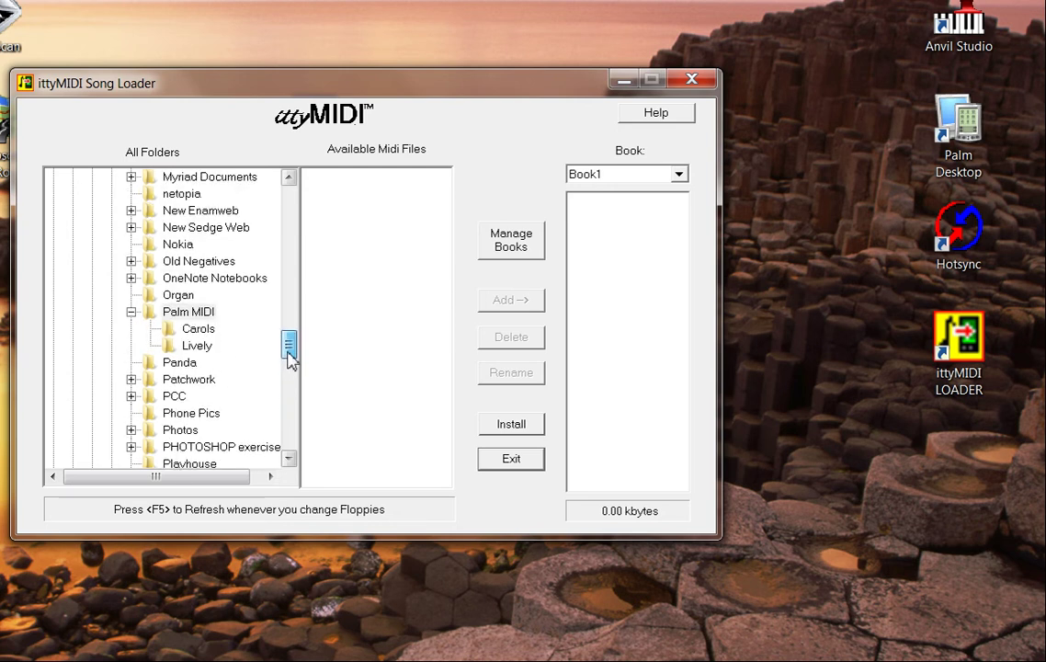
{"action": "left_click", "coordinate": [195, 332]}
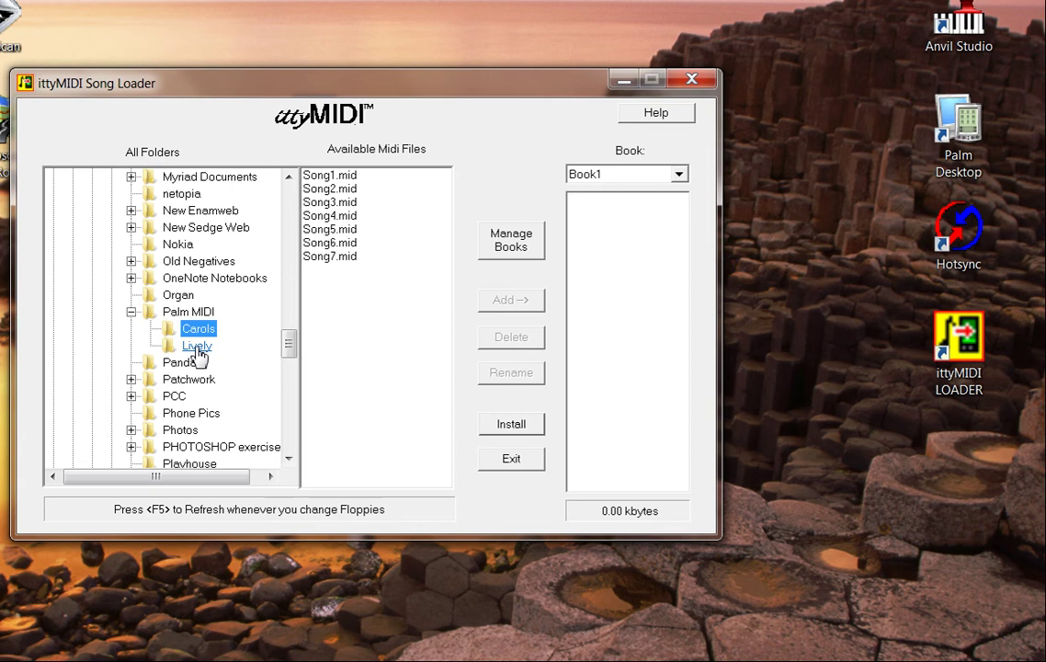
{"action": "left_click", "coordinate": [196, 347]}
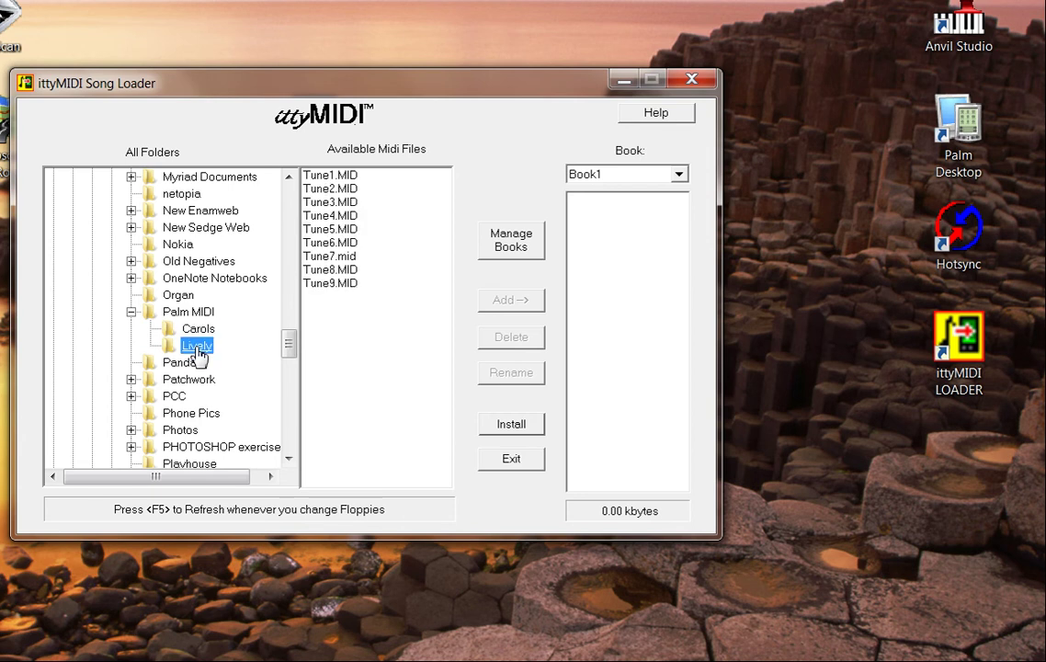
{"action": "left_click", "coordinate": [198, 330]}
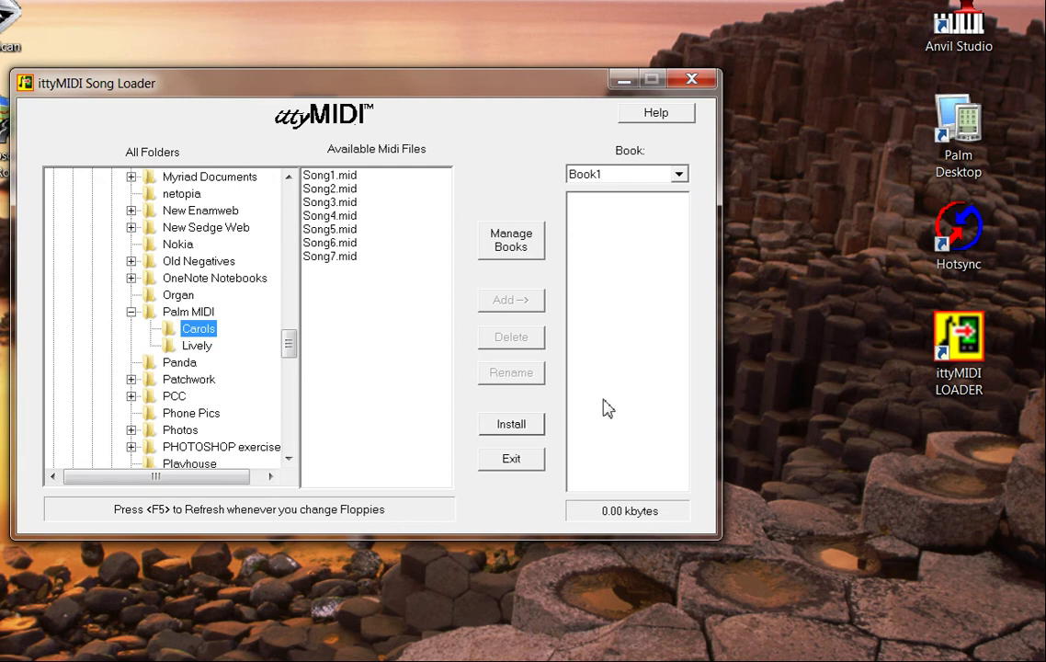
Step: Check the list of available books, and add Song1 to Song5 from the Carols folder to Book1
{"action": "left_click", "coordinate": [511, 240]}
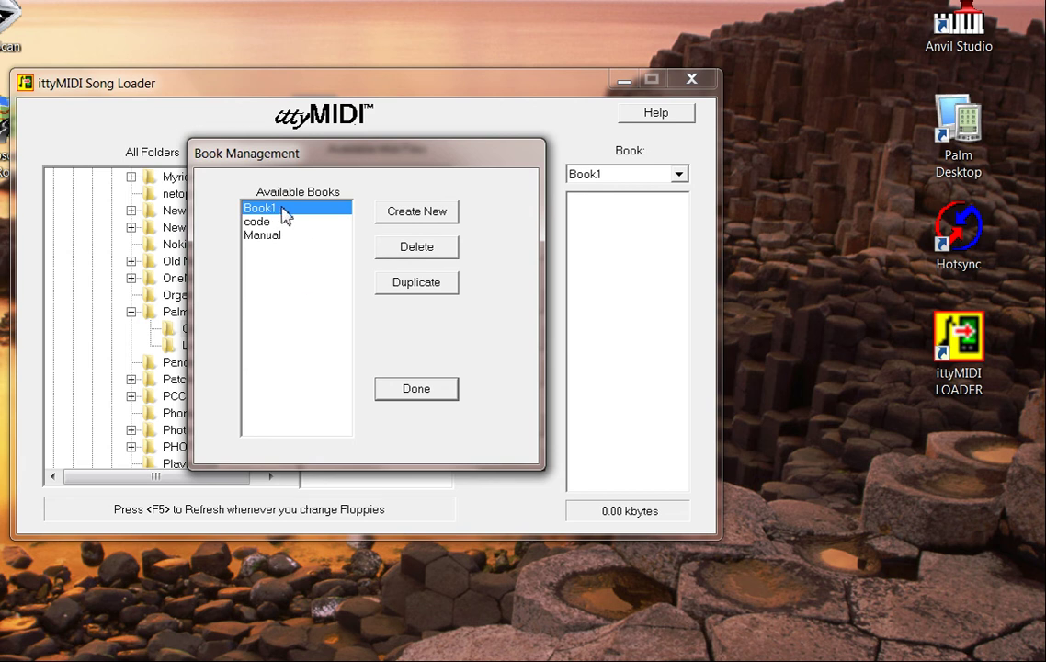
{"action": "left_click", "coordinate": [396, 391]}
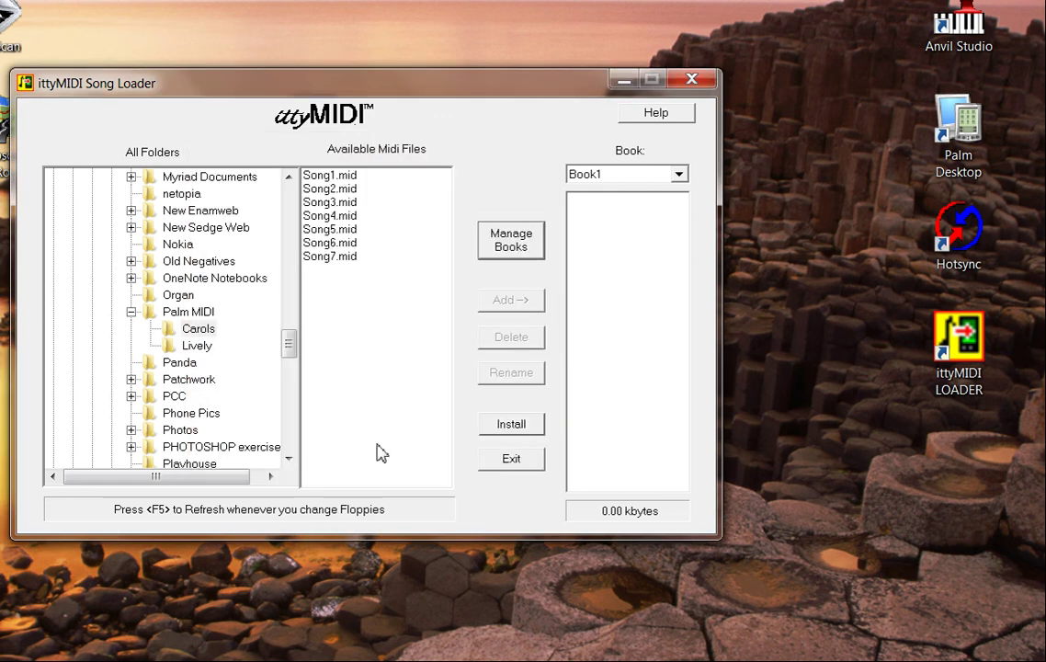
{"action": "left_click", "coordinate": [336, 176]}
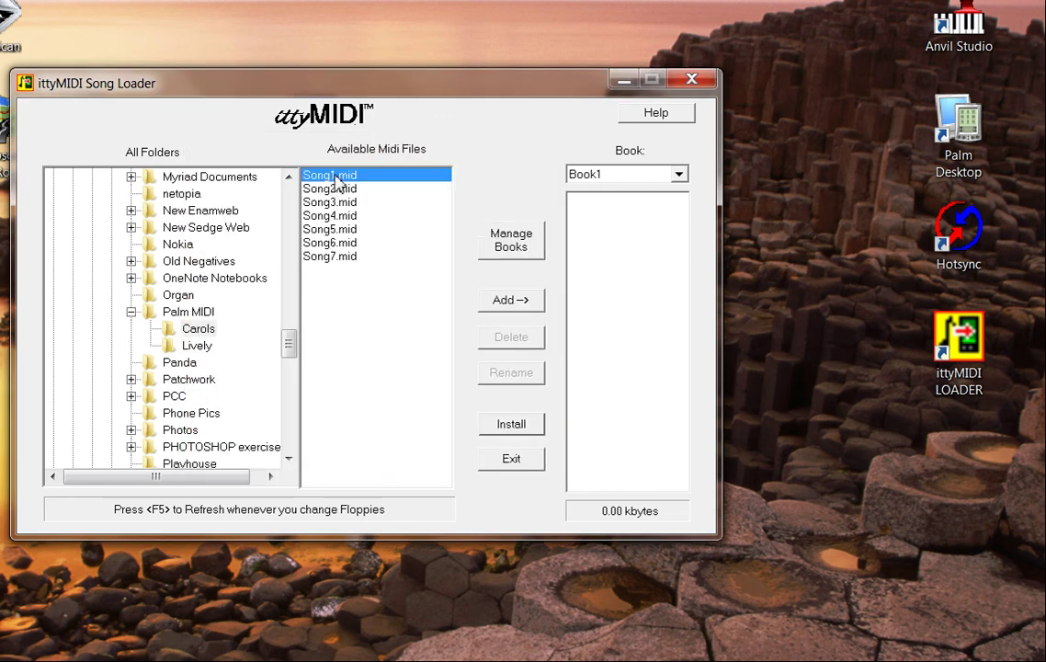
{"action": "left_click", "coordinate": [537, 301]}
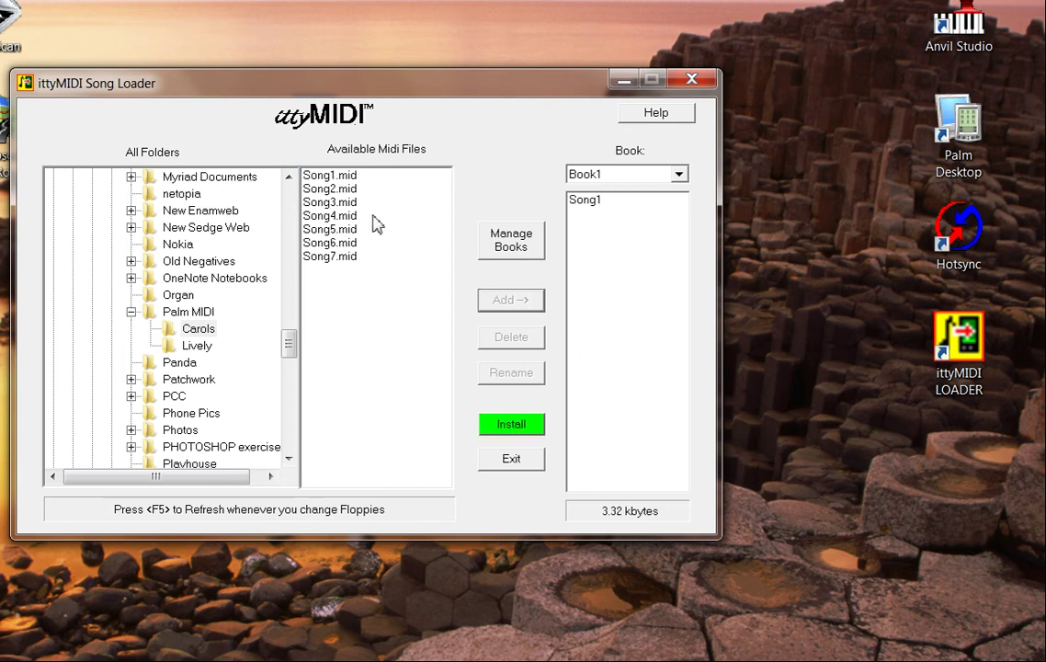
{"action": "left_click", "coordinate": [346, 191]}
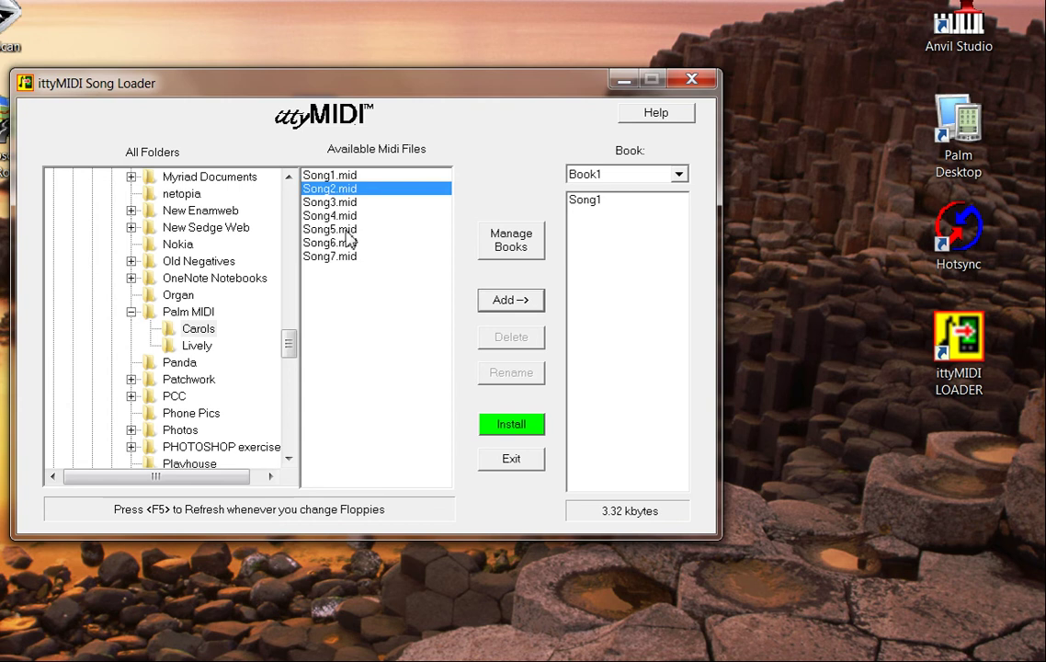
{"action": "left_click", "coordinate": [346, 232], "text": "shift"}
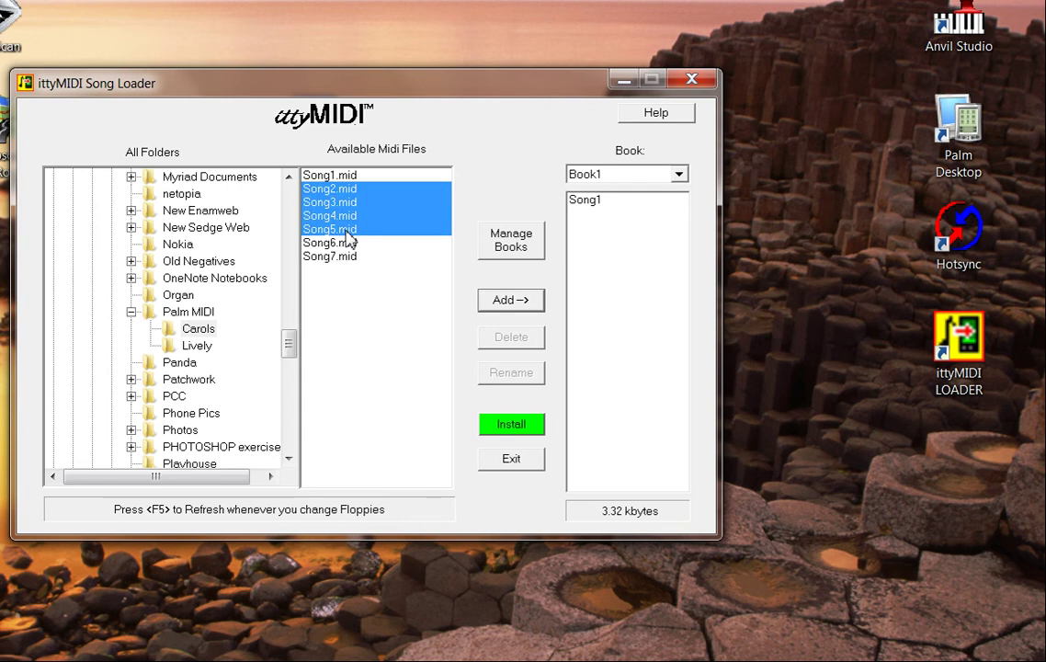
{"action": "left_click", "coordinate": [496, 303]}
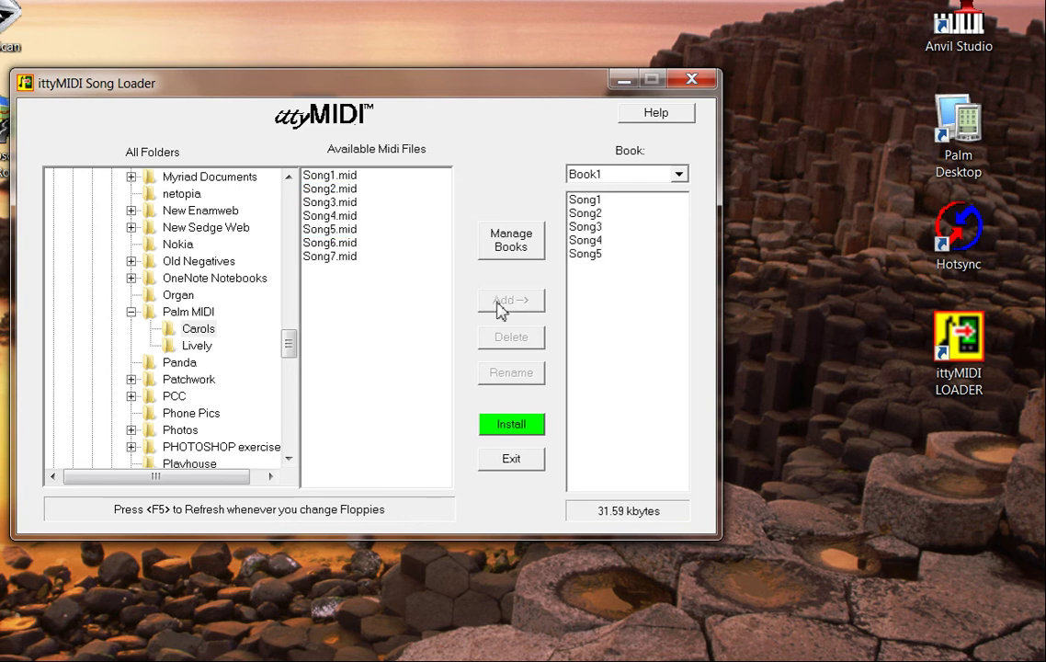
Step: Add Song4 and Song7 to Book1 together, overwriting the existing Song4, and add Song6 as well
{"action": "left_click", "coordinate": [349, 262]}
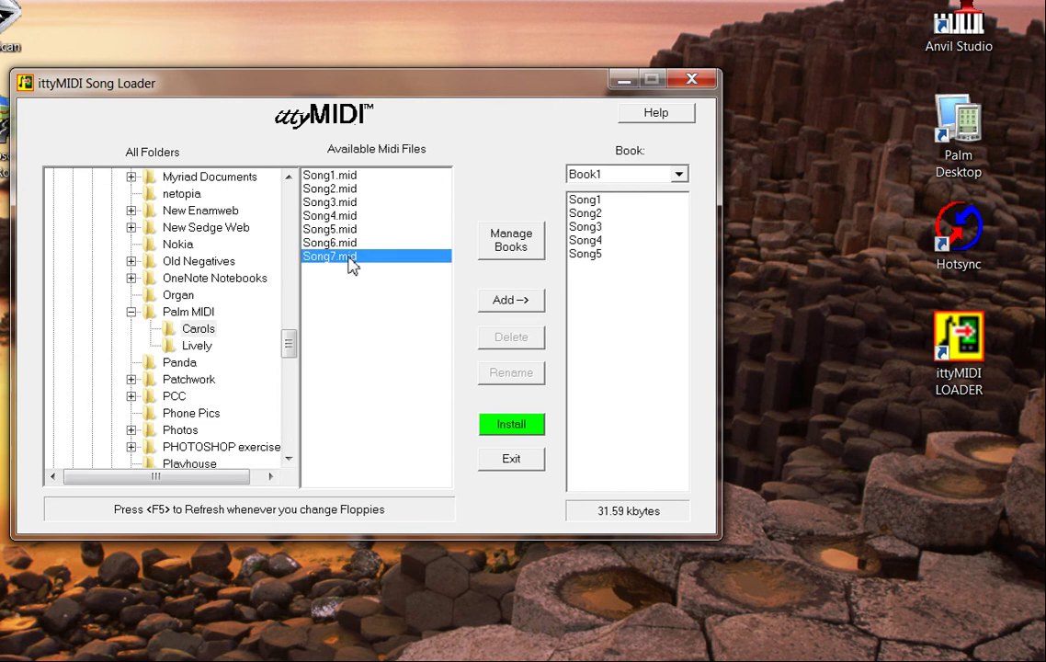
{"action": "left_click", "coordinate": [348, 217], "text": "ctrl"}
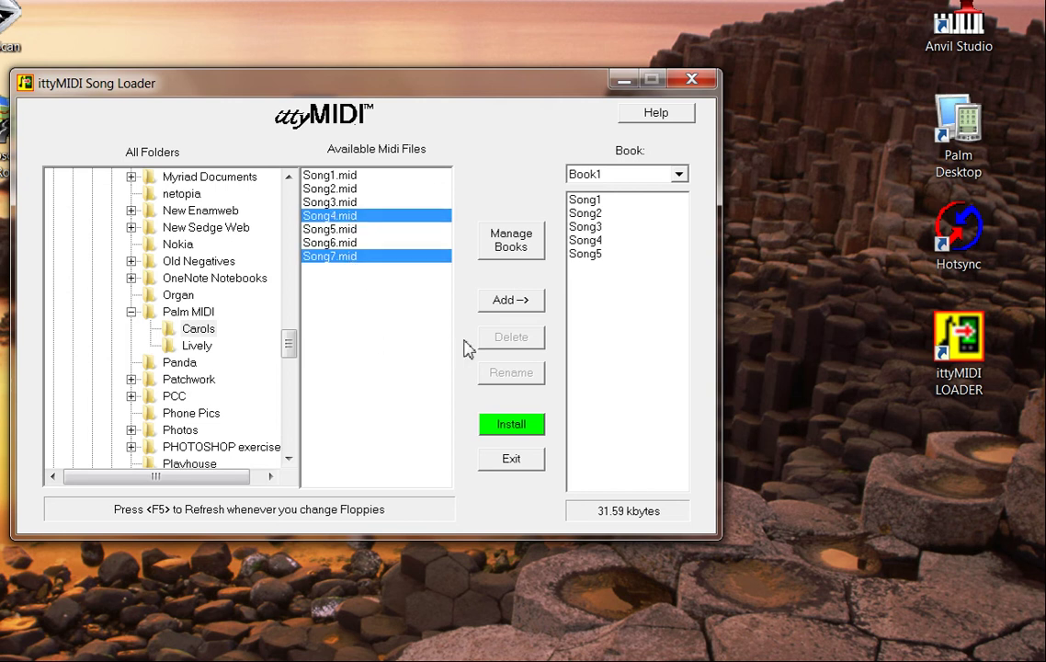
{"action": "left_click", "coordinate": [514, 303]}
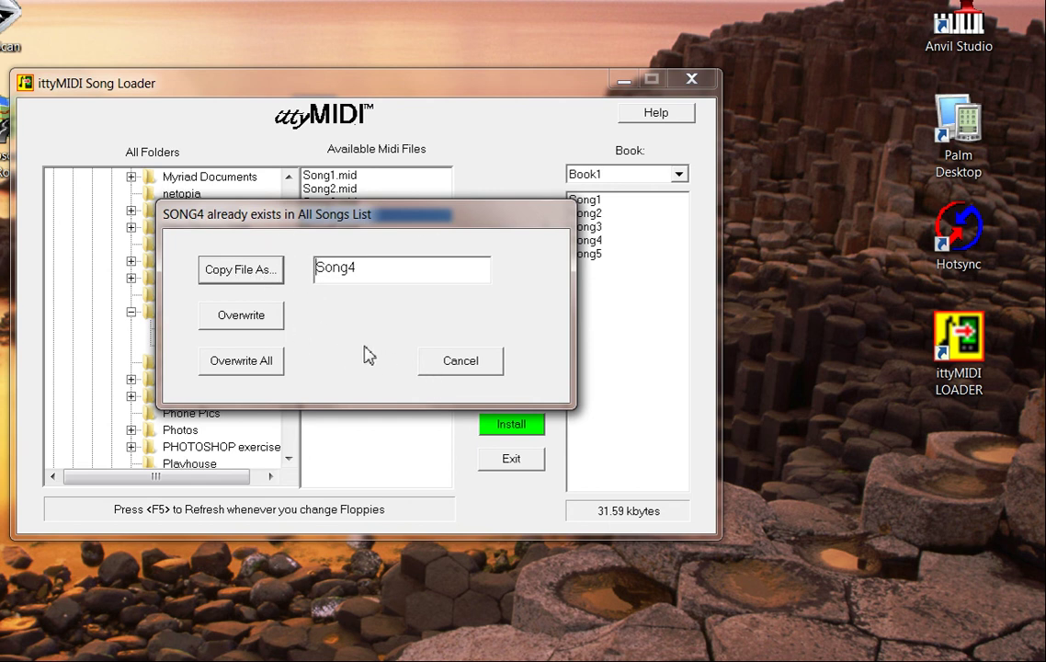
{"action": "left_click", "coordinate": [267, 318]}
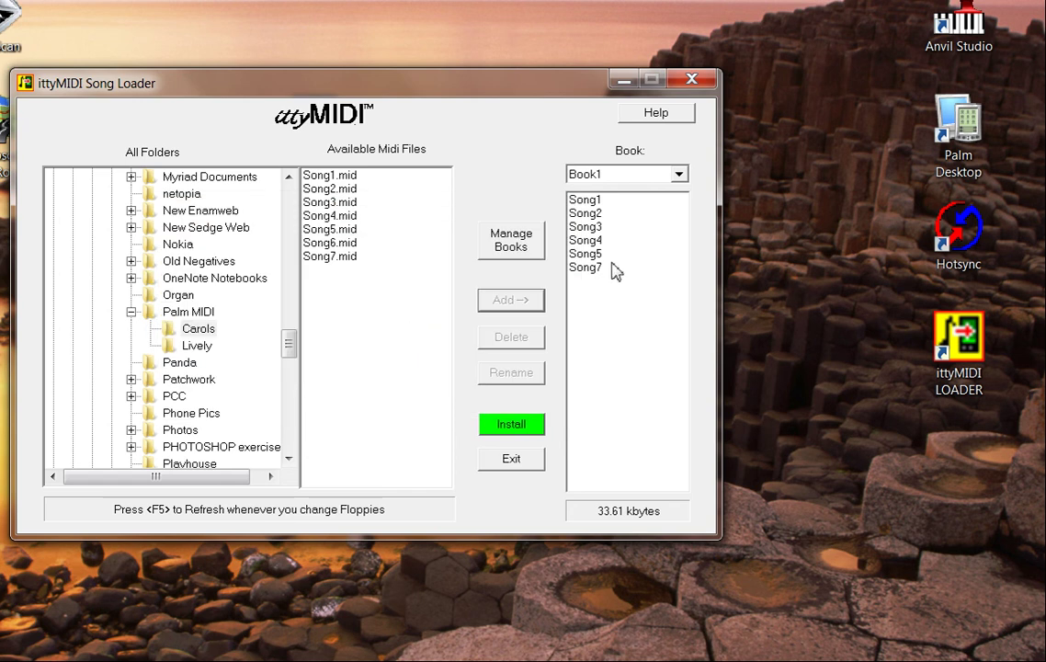
{"action": "left_click", "coordinate": [337, 244]}
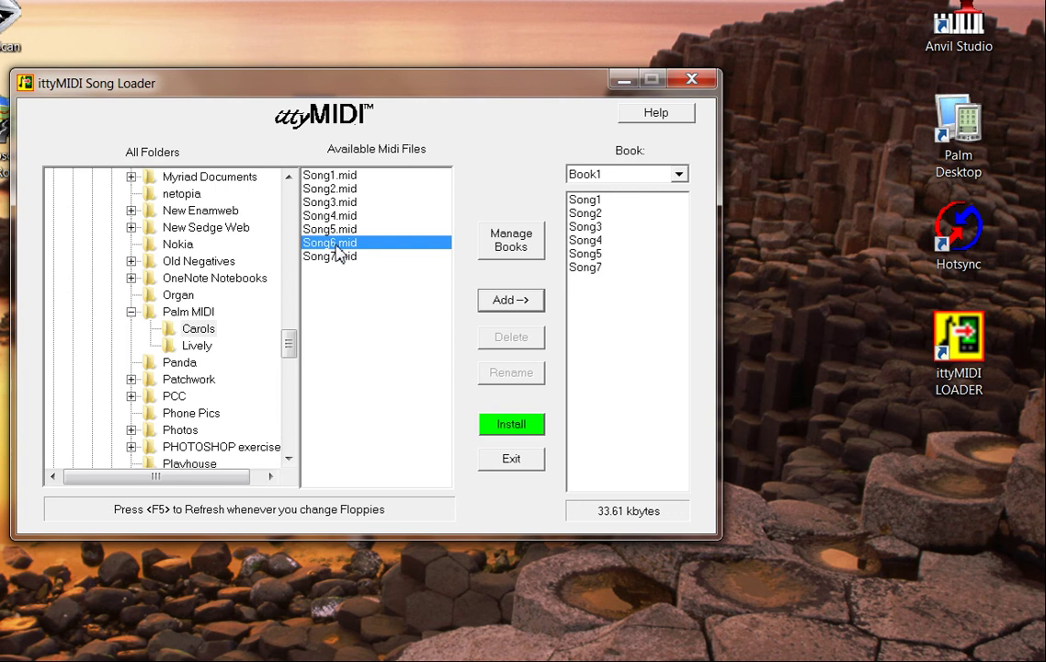
{"action": "left_click", "coordinate": [510, 306]}
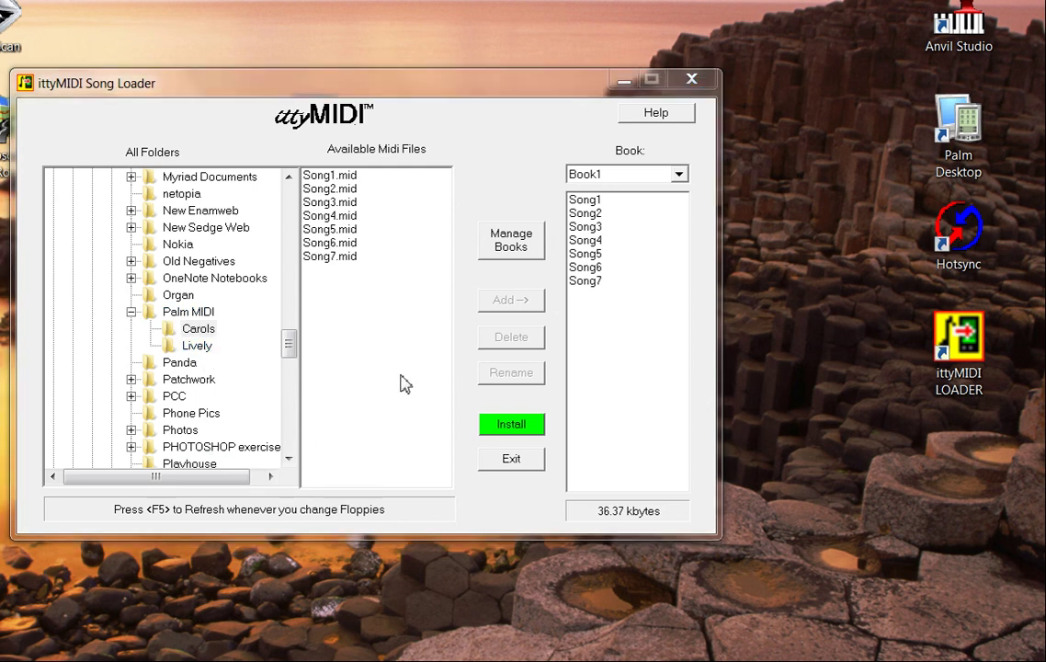
Step: Add Tune6 from the Lively folder to Book1 and install the book for the preselected Palm user
{"action": "left_click", "coordinate": [194, 349]}
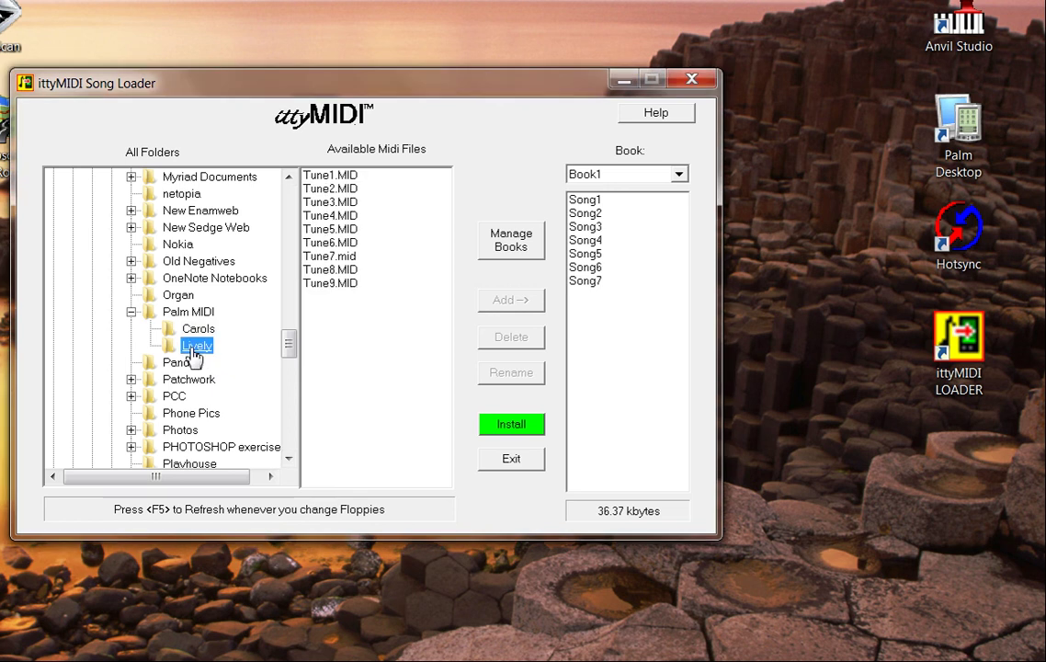
{"action": "left_click", "coordinate": [346, 243]}
{"action": "left_click", "coordinate": [509, 301]}
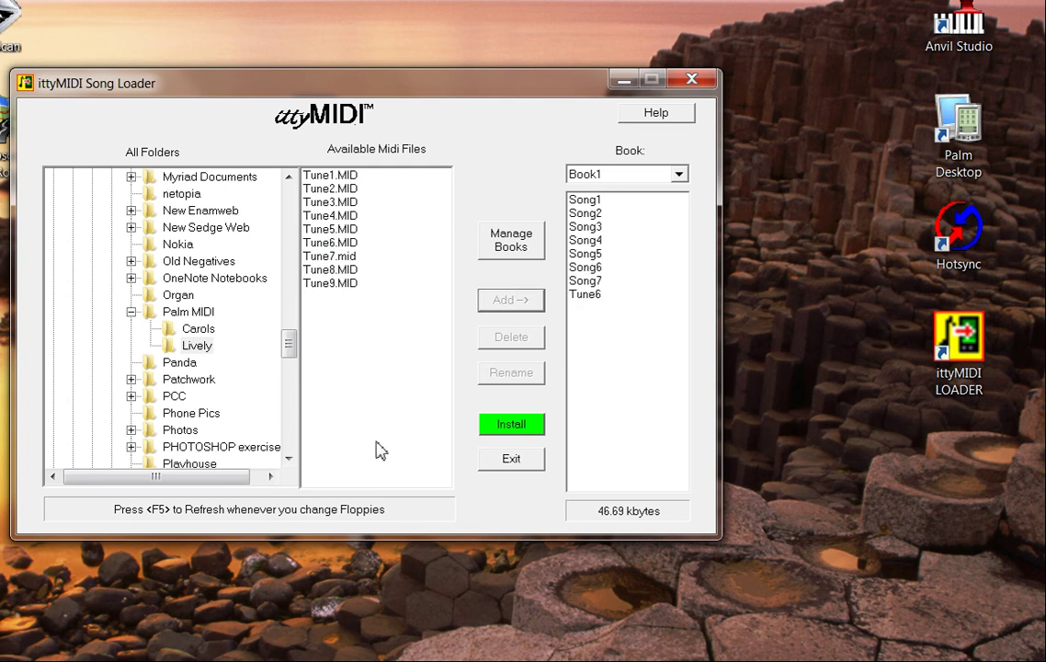
{"action": "left_click", "coordinate": [511, 432]}
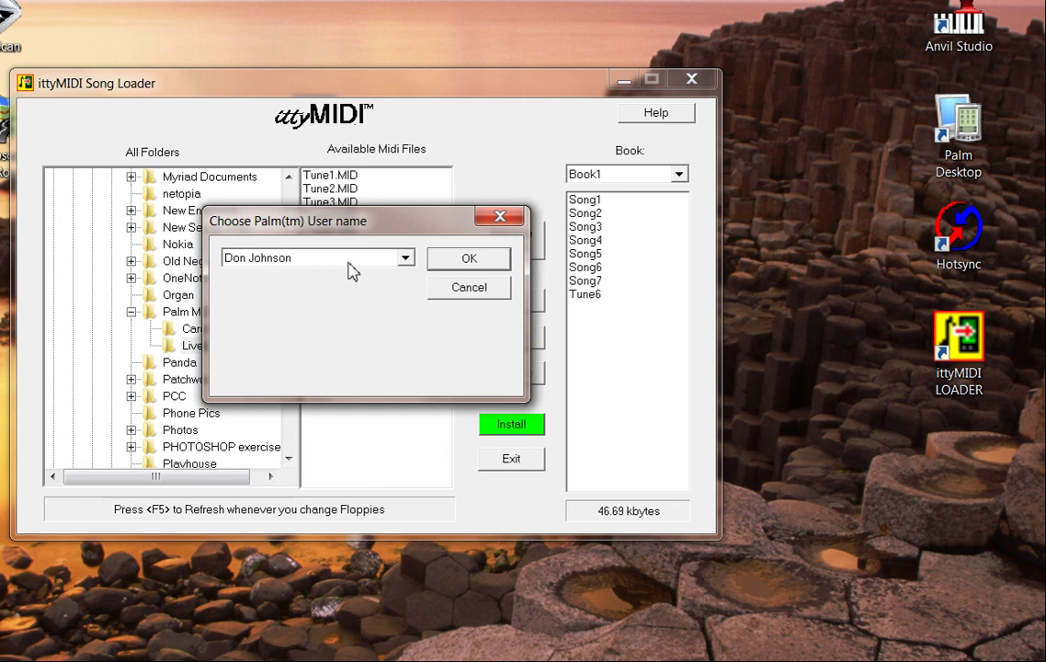
{"action": "left_click", "coordinate": [469, 262]}
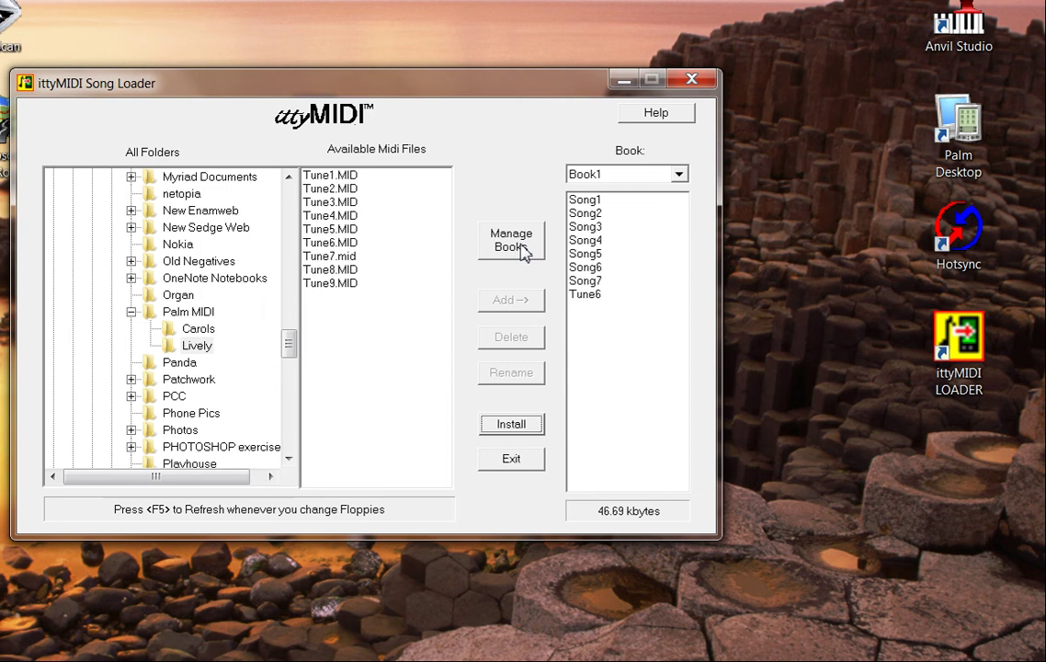
Step: Create a new book named Lively and select it as the current book
{"action": "left_click", "coordinate": [510, 240]}
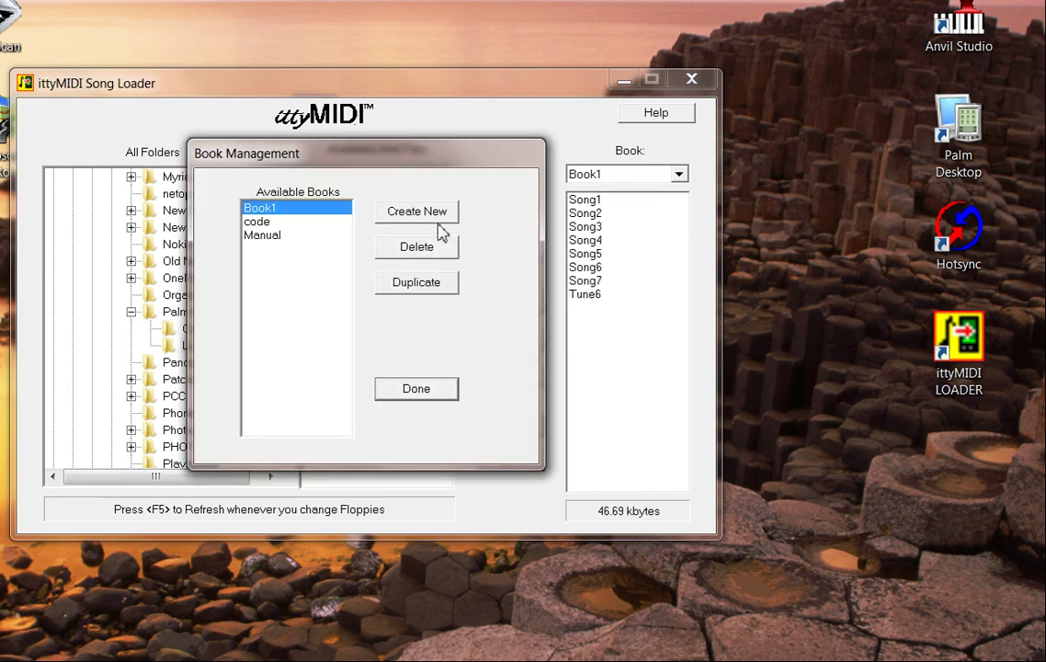
{"action": "left_click", "coordinate": [431, 220]}
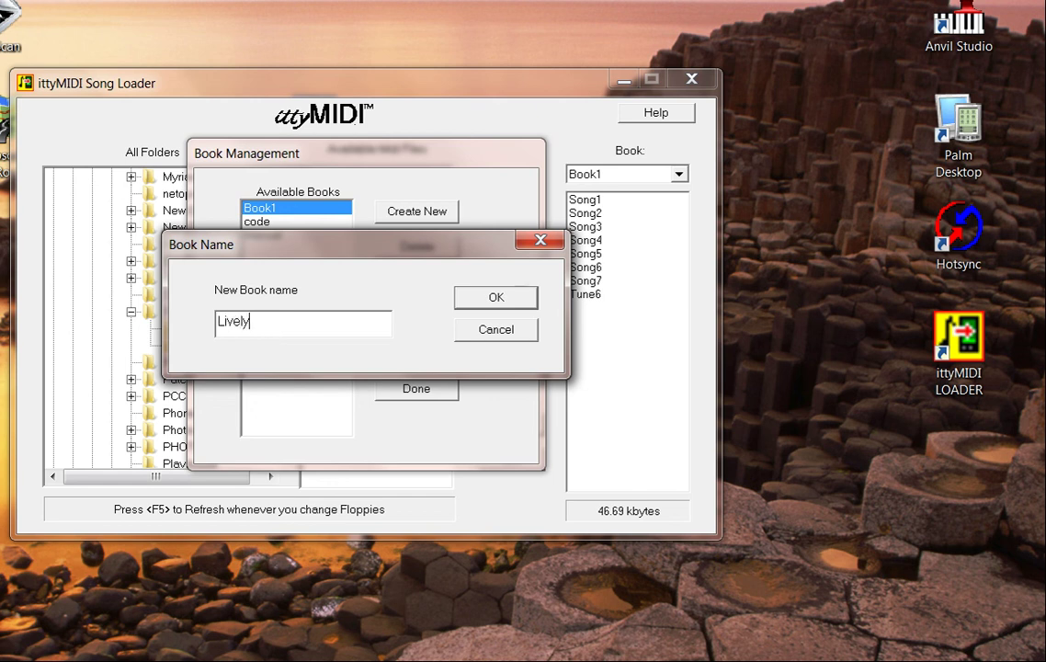
{"action": "left_click", "coordinate": [504, 302]}
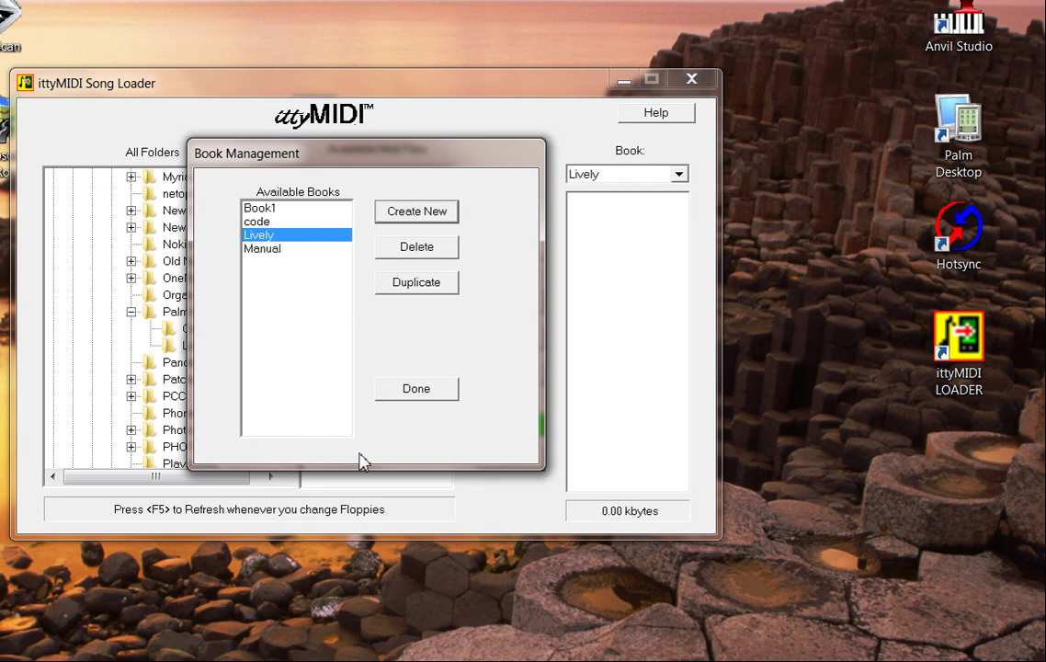
{"action": "left_click", "coordinate": [418, 390]}
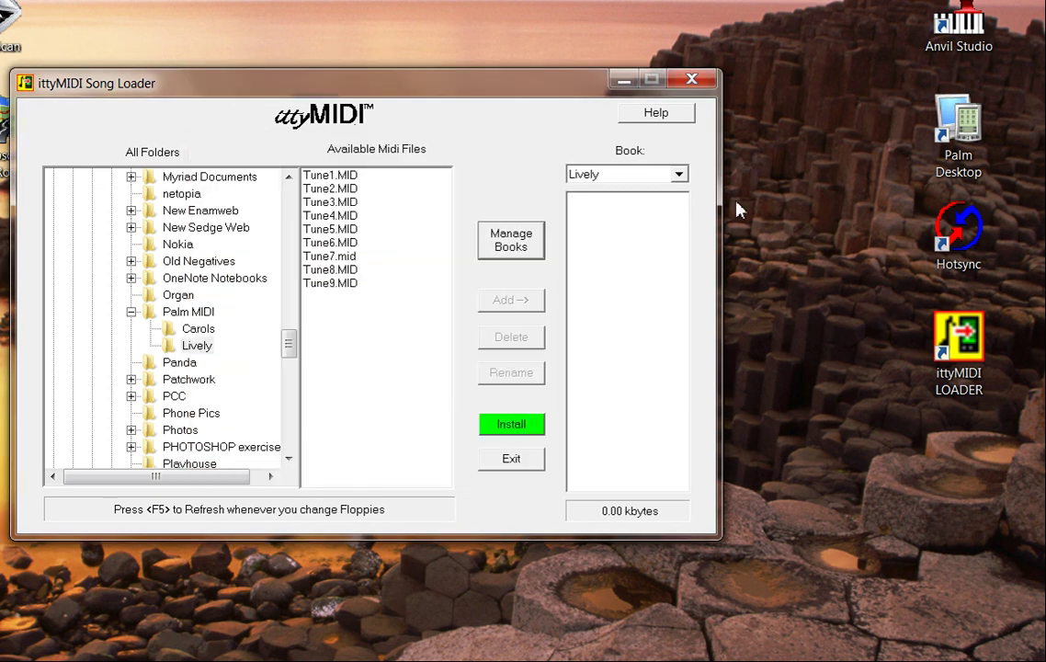
{"action": "left_click", "coordinate": [679, 174]}
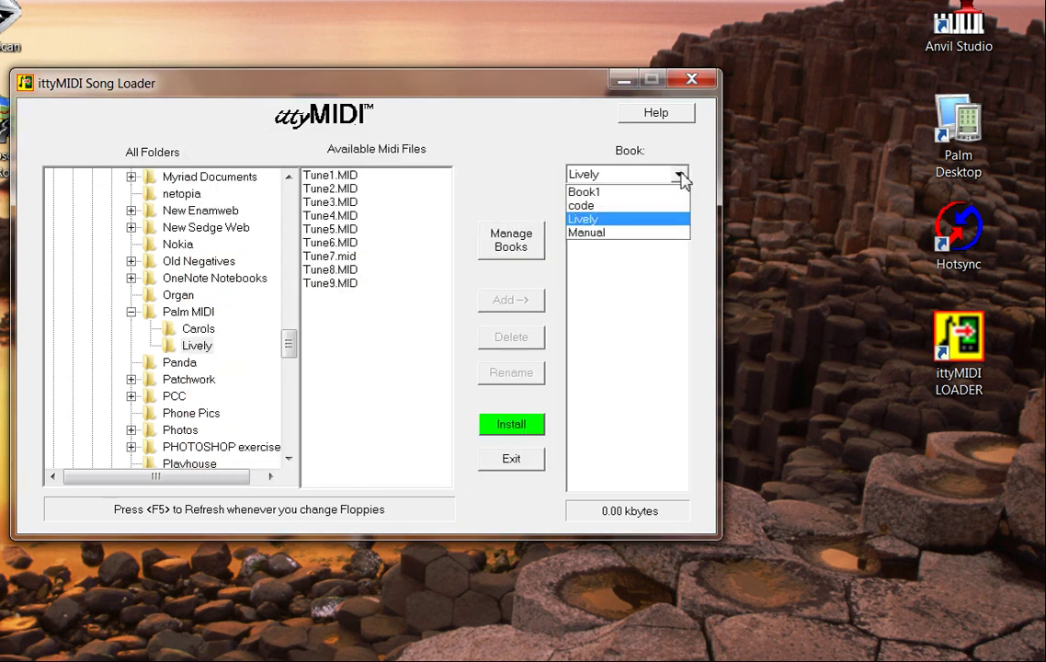
{"action": "left_click", "coordinate": [650, 222]}
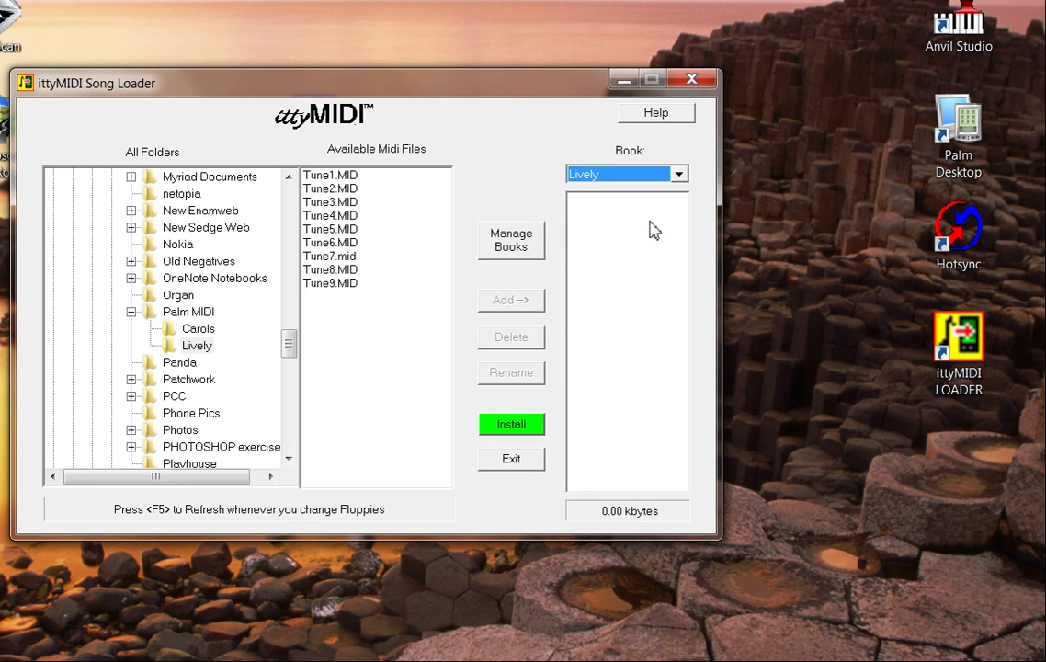
Step: Add Tune1 to Tune9 from the Lively folder to the Lively book
{"action": "left_click", "coordinate": [198, 346]}
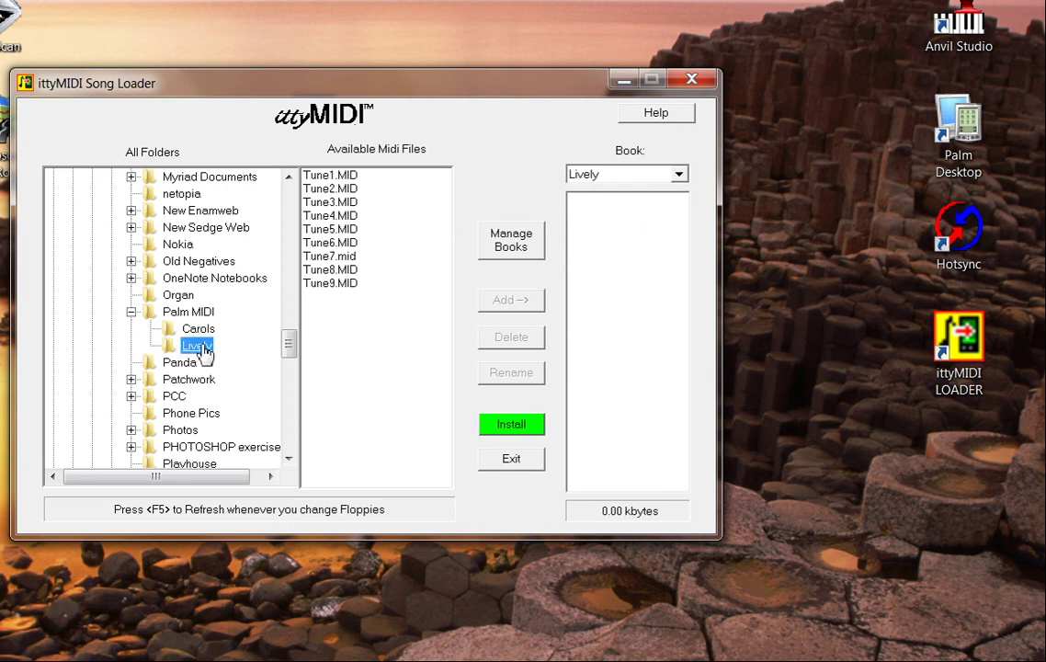
{"action": "left_click", "coordinate": [347, 174]}
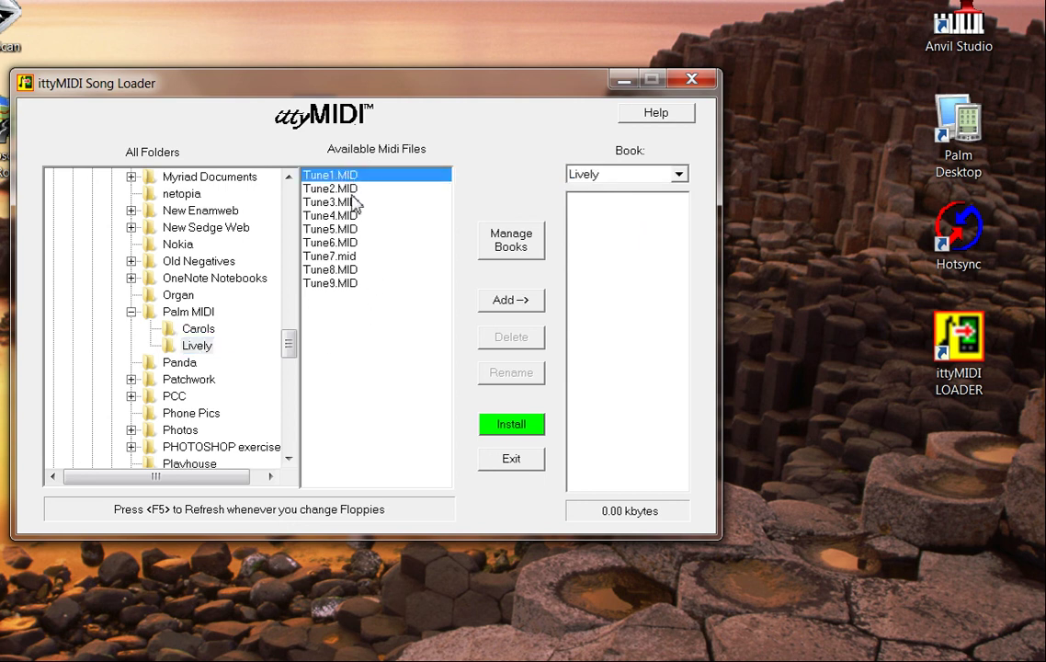
{"action": "left_click", "coordinate": [343, 288], "text": "shift"}
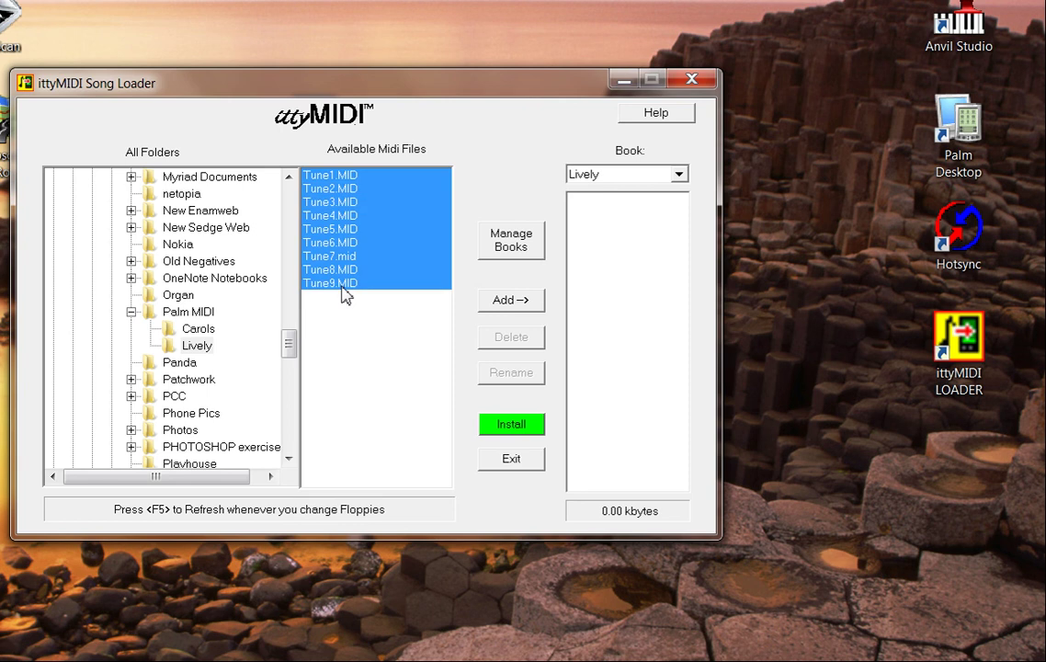
{"action": "left_click", "coordinate": [522, 302]}
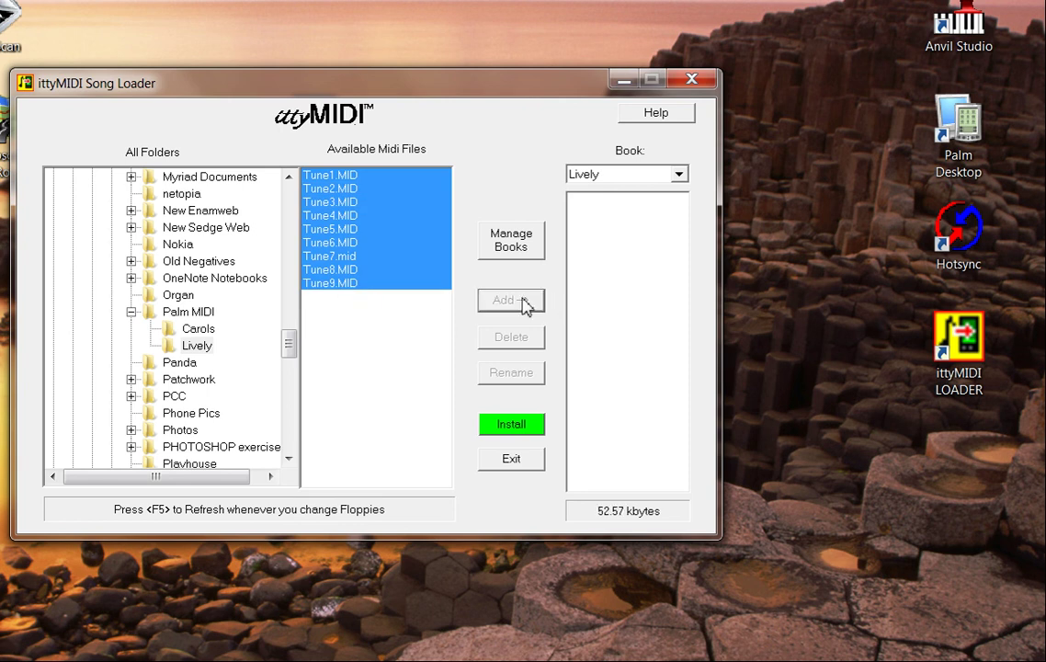
Step: Install the Lively book for the preselected Palm user, and switch the displayed book to Book1
{"action": "left_click", "coordinate": [511, 426]}
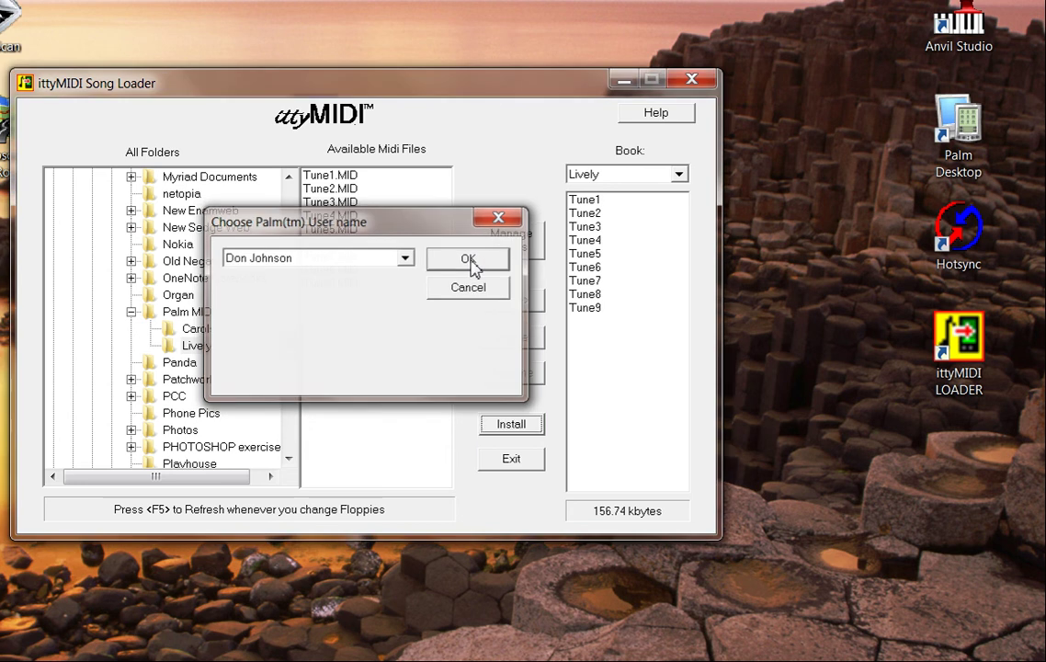
{"action": "left_click", "coordinate": [469, 261]}
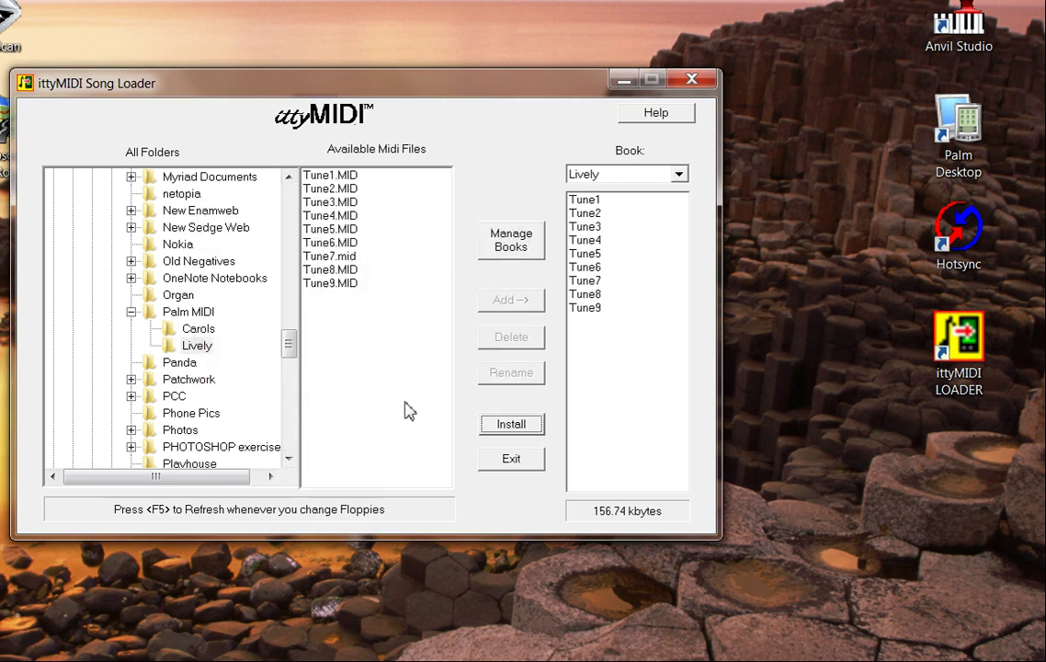
{"action": "left_click", "coordinate": [678, 174]}
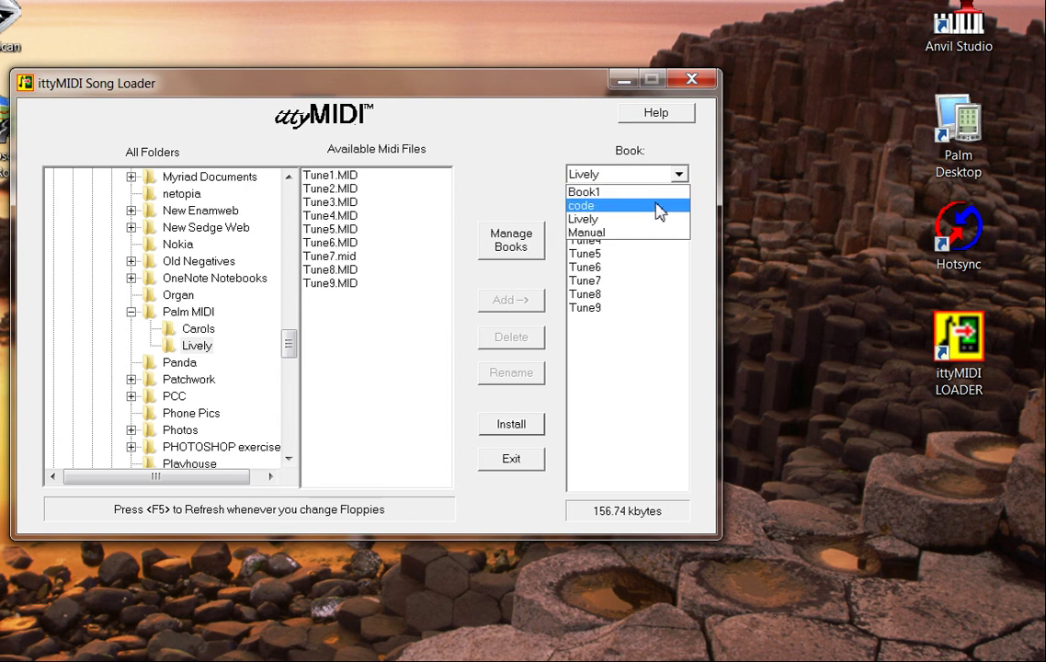
{"action": "left_click", "coordinate": [660, 191]}
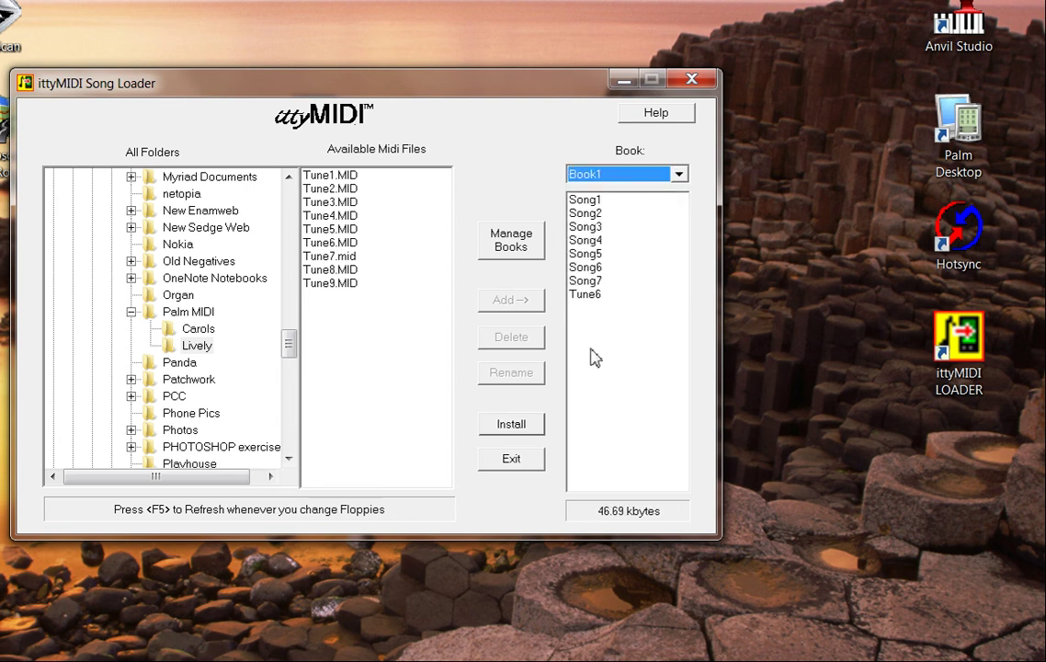